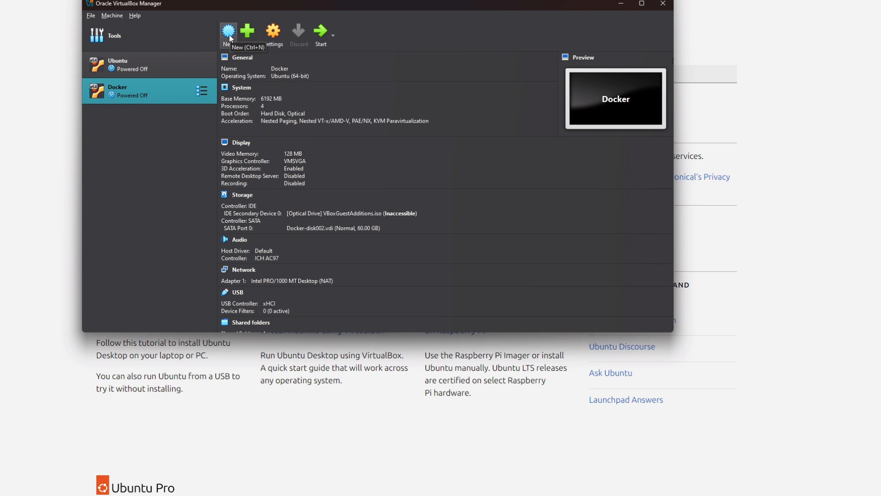
Create a new virtual machine named 'Ubuntu 24'.
left_click(230, 34)
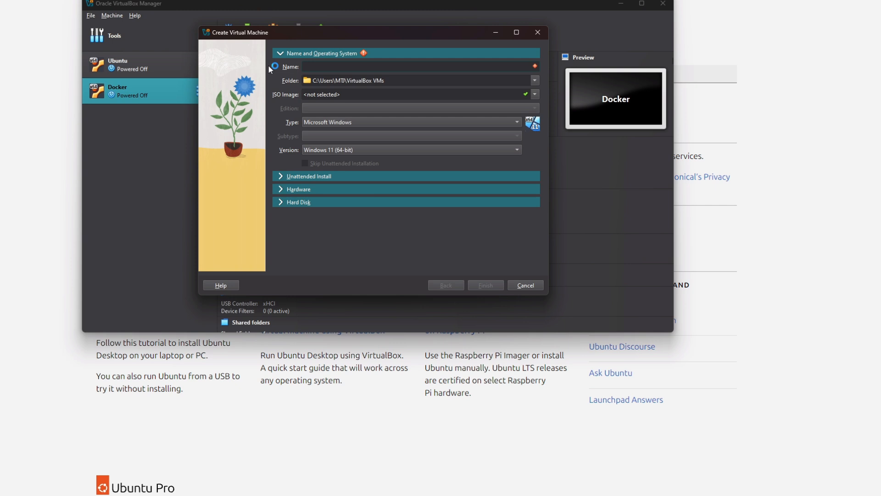
type("Ubuntu")
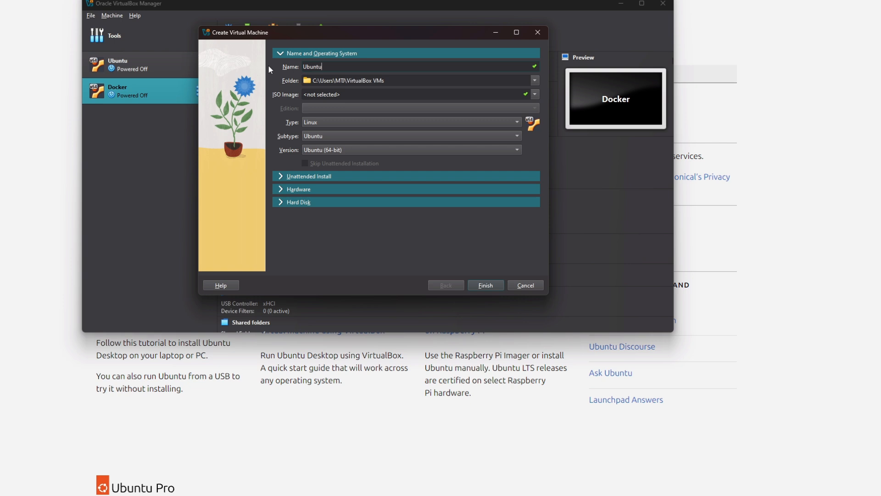
type(" 24")
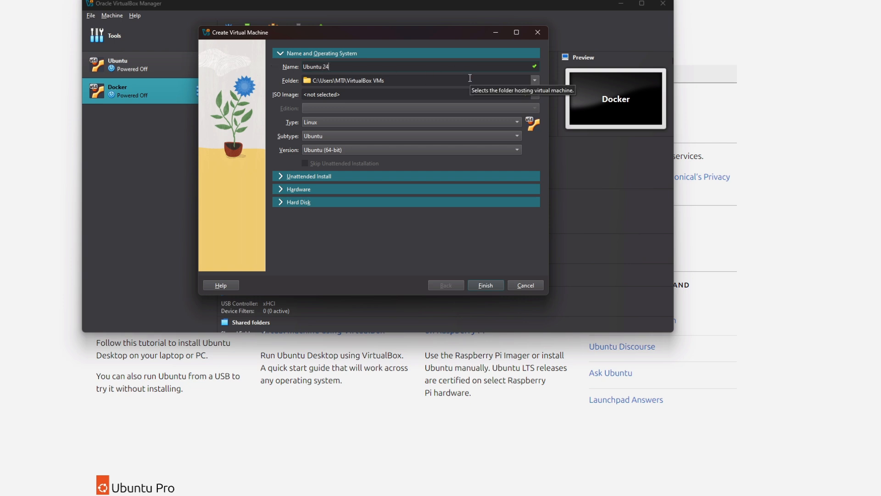
Set the machine folder to C:\Virtual Machines.
left_click(535, 80)
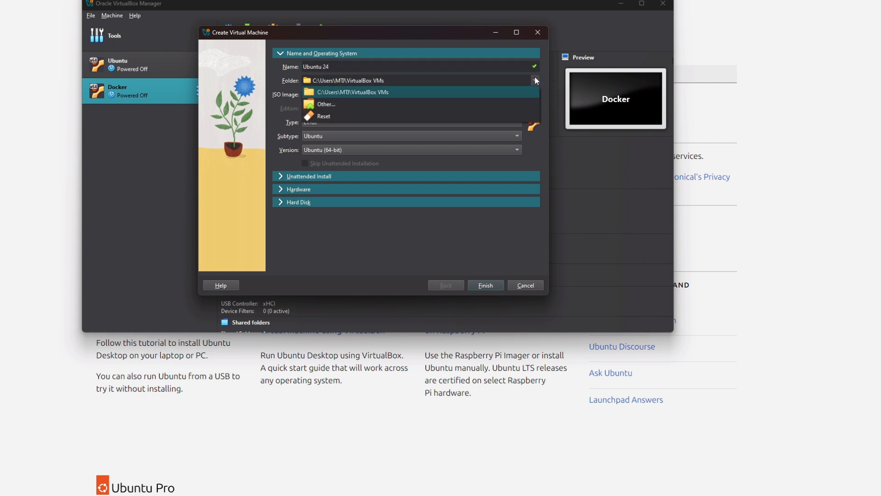
left_click(352, 102)
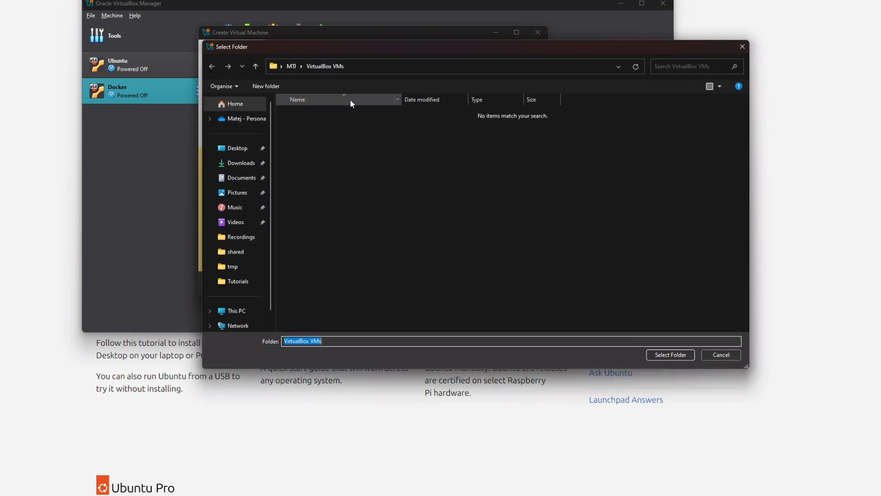
left_click(232, 311)
left_click(331, 123)
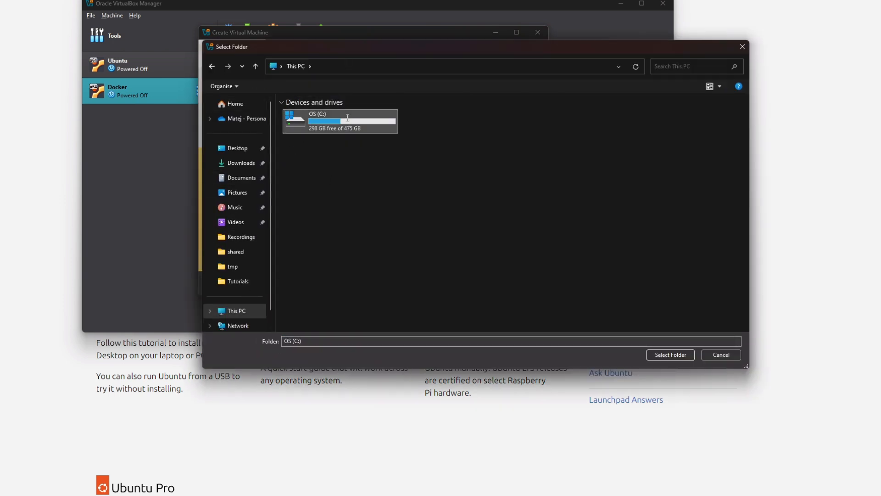
double_click(315, 124)
double_click(318, 271)
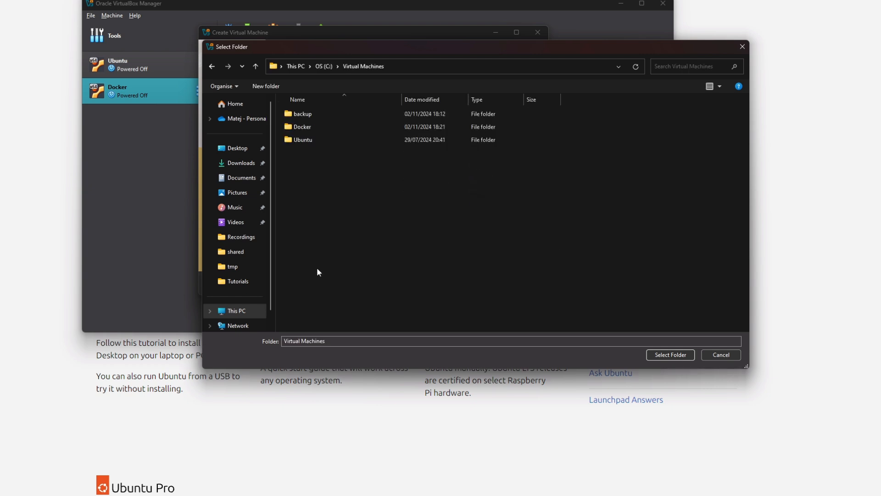
left_click(661, 355)
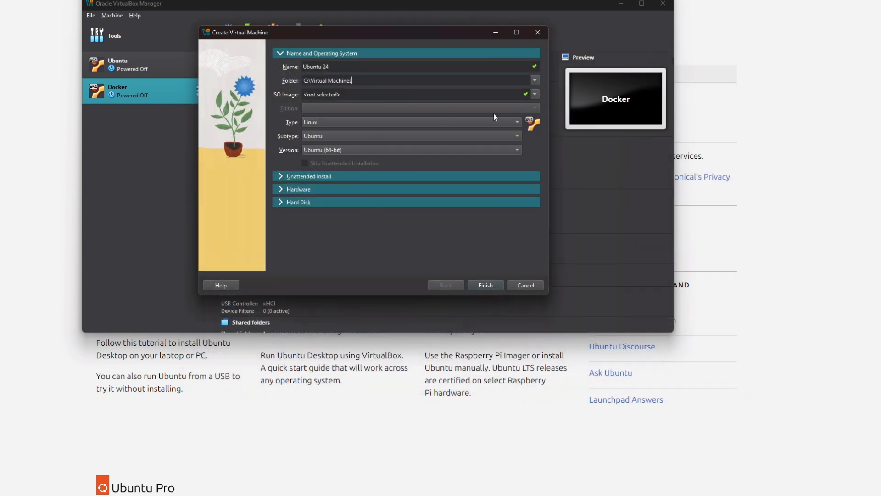
Select ubuntu-24.04.1-desktop-amd64.iso from Downloads as the ISO image.
left_click(535, 94)
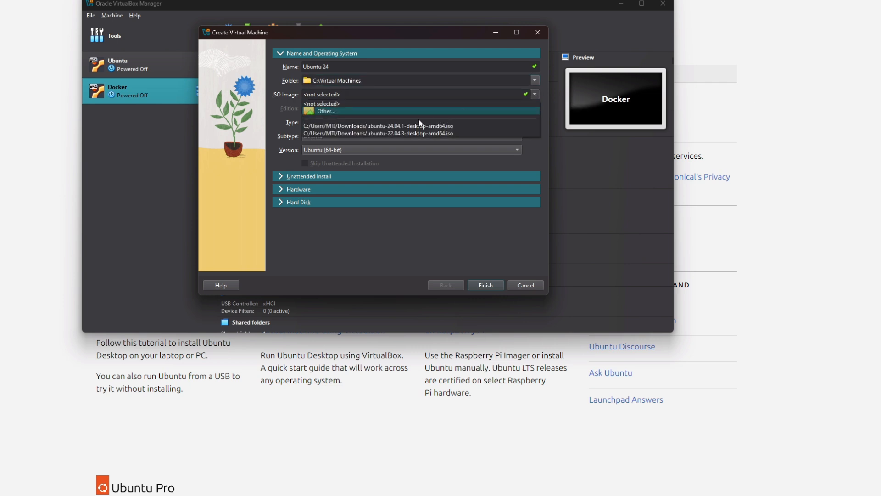
left_click(383, 118)
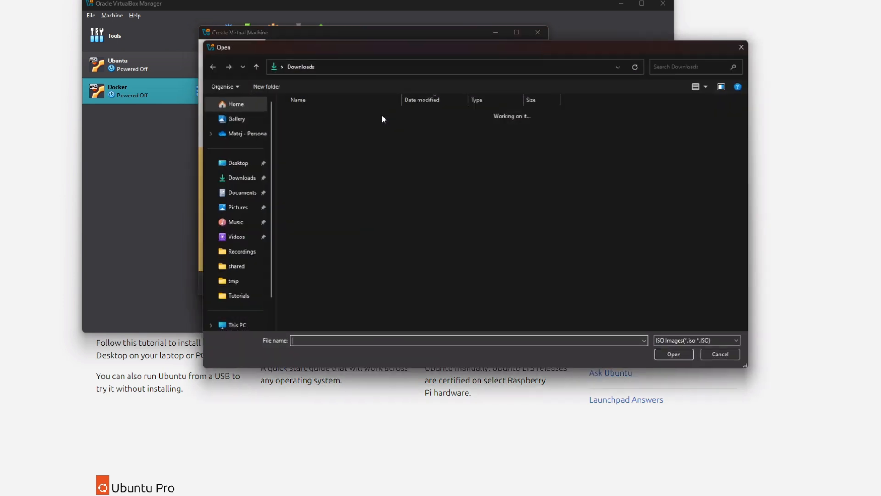
left_click(247, 177)
left_click(318, 128)
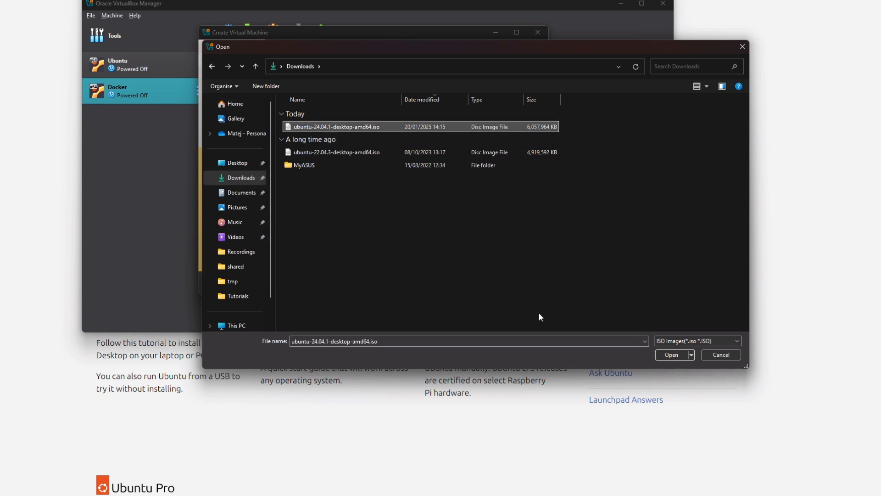
left_click(671, 355)
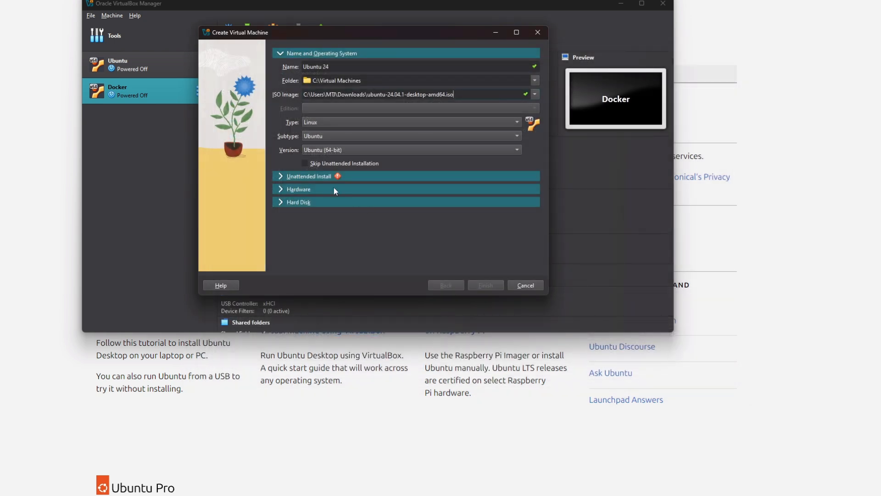
In Unattended Install, enter the new user name and a matching password in both password fields.
left_click(307, 177)
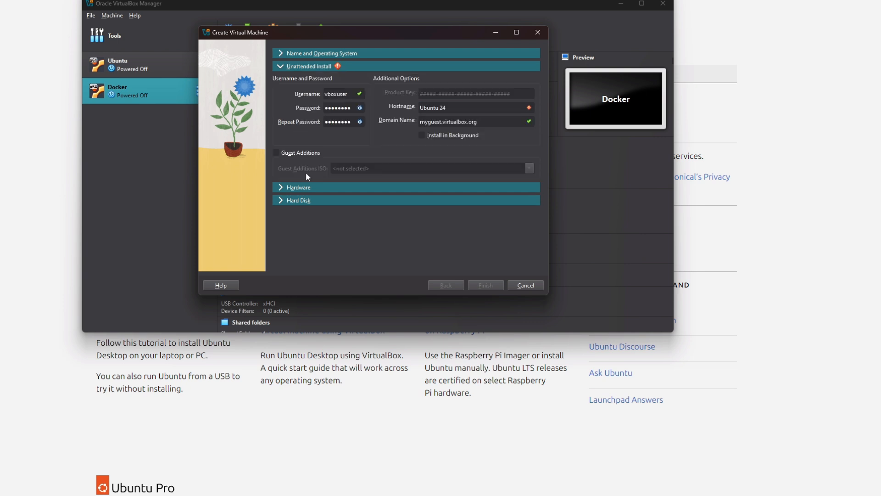
left_click_drag(349, 95, 297, 96)
type("student")
left_click(331, 109)
key("ctrl+a")
type("12345")
key("ctrl+a")
type("12345")
Change the hostname from Ubuntu 24 to ubuntu.
key("ctrl+a")
type("ubuntu")
left_click(299, 188)
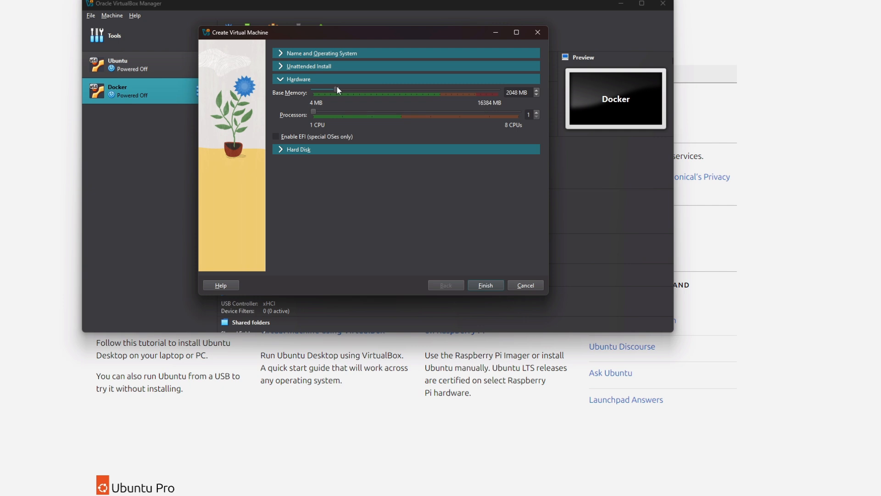
Raise base memory to 8192 MB and processors to 4.
left_click_drag(338, 90, 407, 76)
Set the virtual hard disk size to 40 GB and finish creating the machine.
left_click(338, 152)
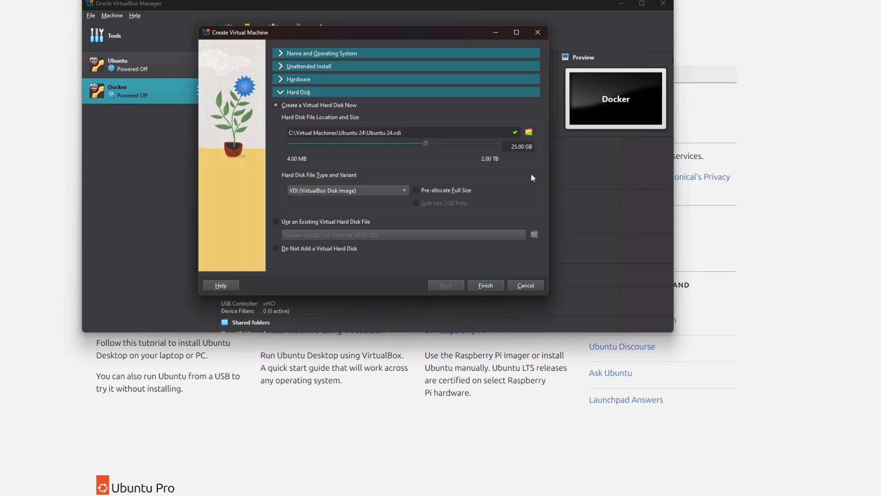
type("40")
left_click(485, 286)
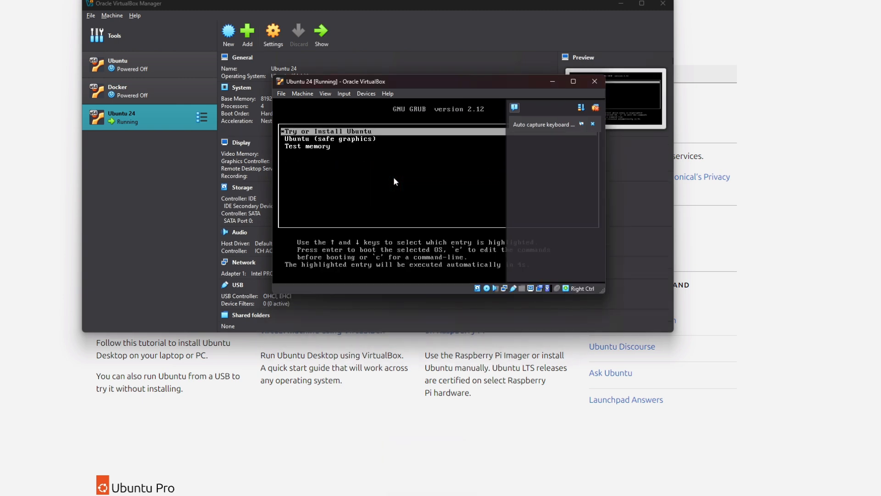
Dismiss the Auto capture keyboard notification in the Ubuntu 24 window.
left_click(592, 124)
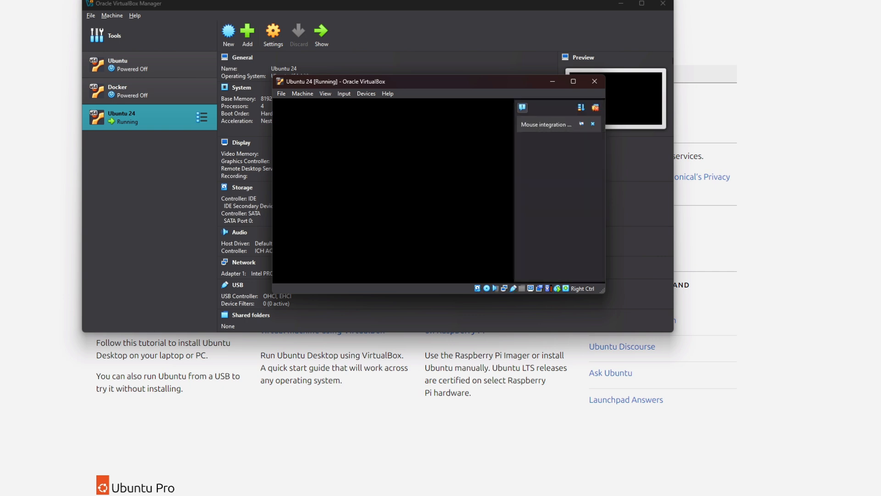
Dismiss the Mouse integration notification while Ubuntu boots.
left_click(592, 124)
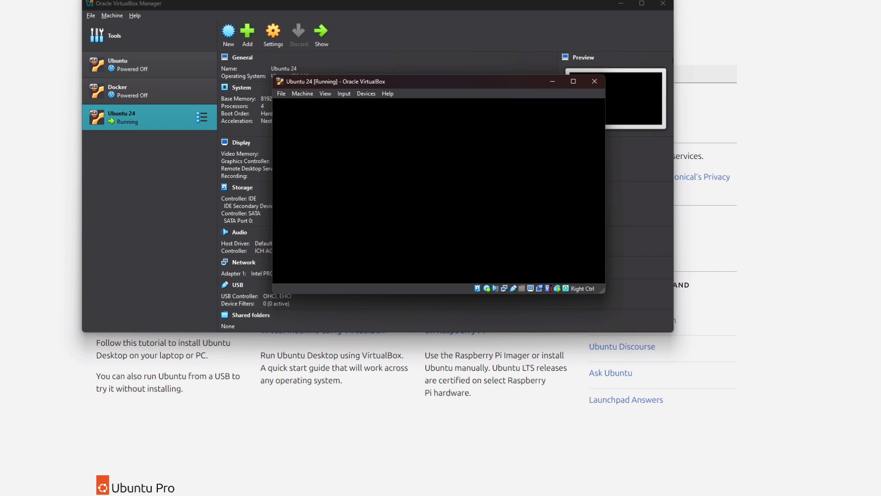